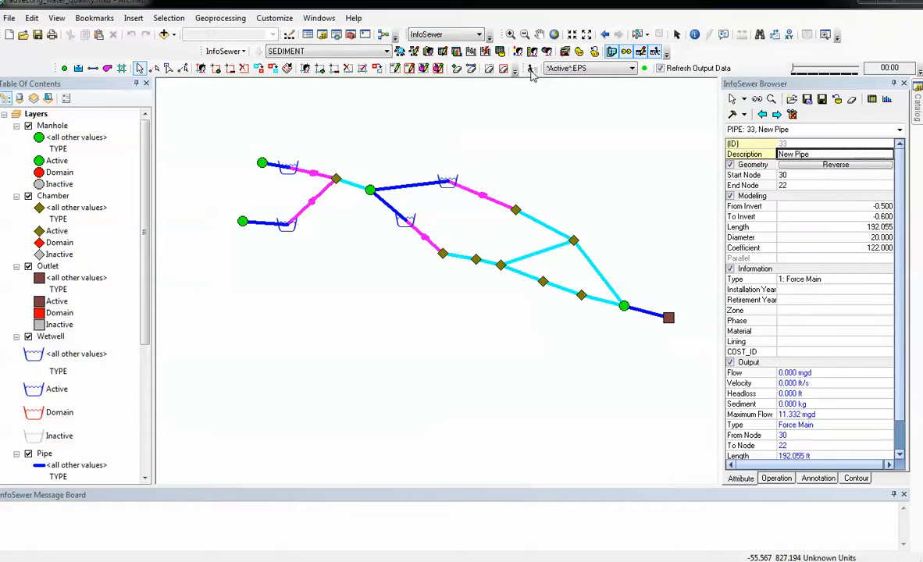
- Review the general settings of the SEDIMENT simulation options for the EPS run, including Advanced Forcemain Network Support
left_click(531, 68)
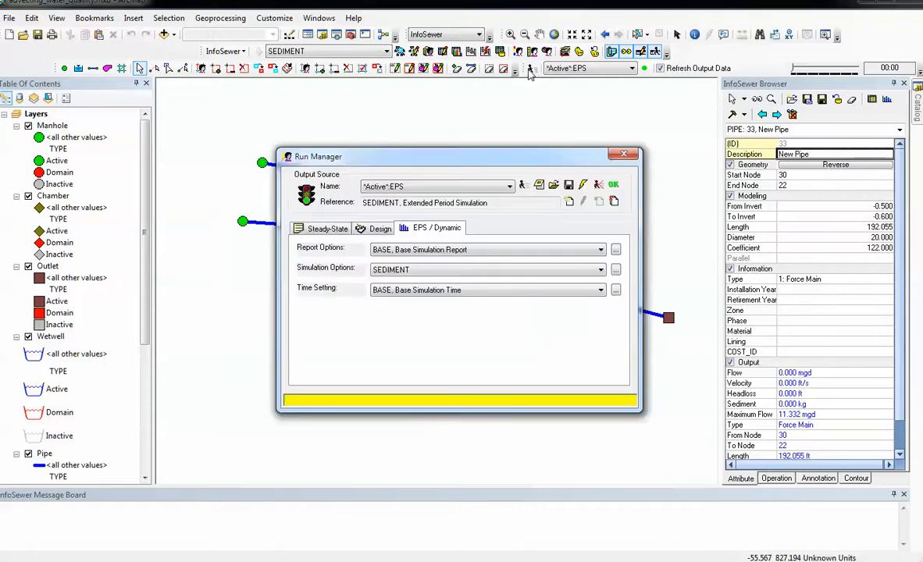
left_click(616, 271)
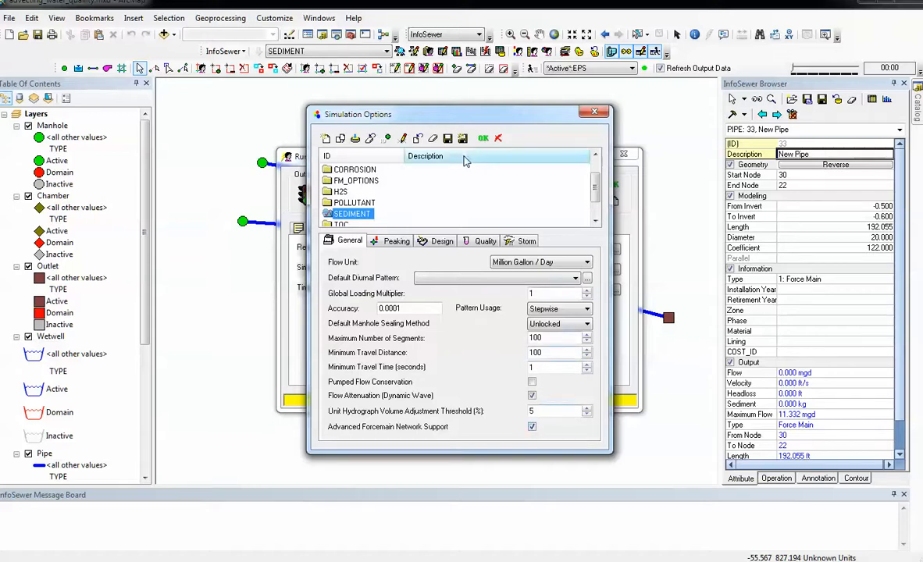
left_click(482, 139)
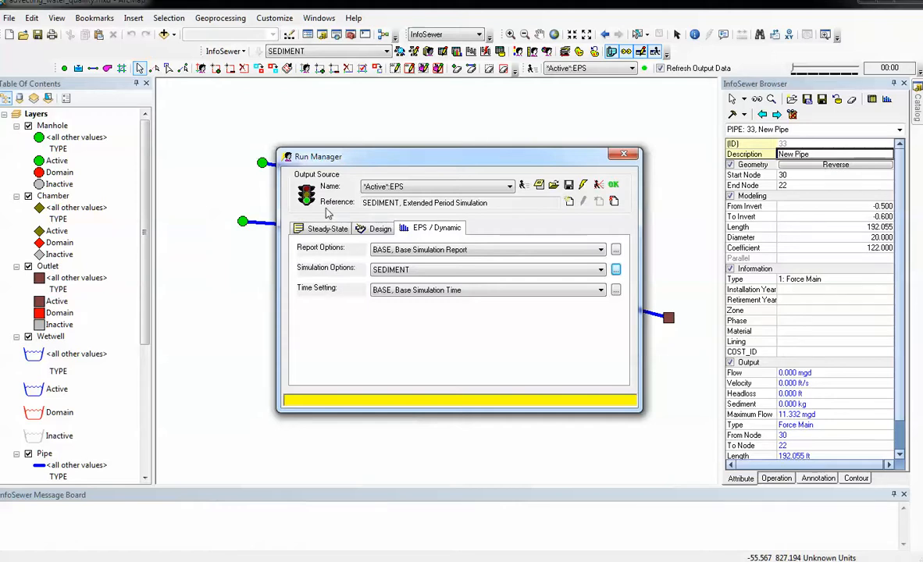
- Try to run a steady-state analysis with the SEDIMENT simulation options, and dismiss the report and Run Manager
left_click(301, 226)
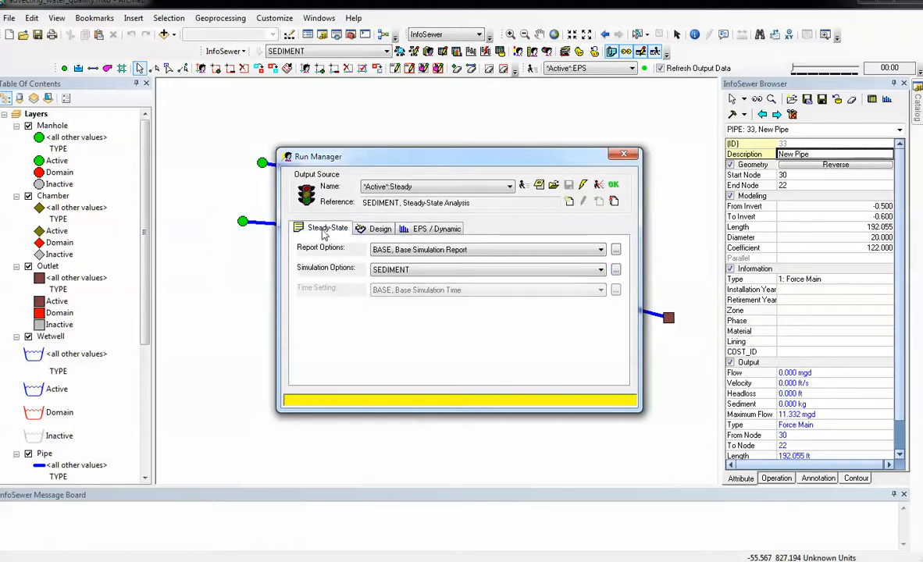
left_click(523, 184)
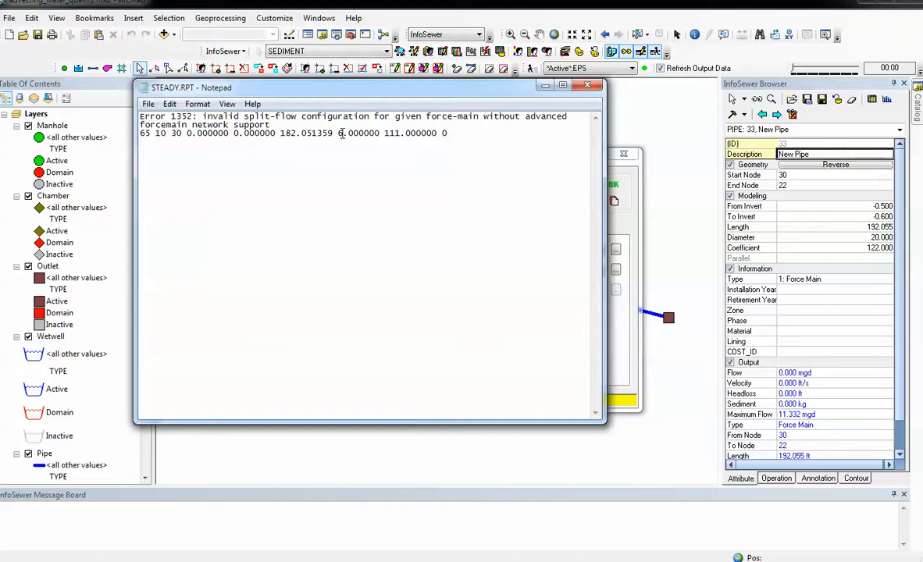
left_click(545, 84)
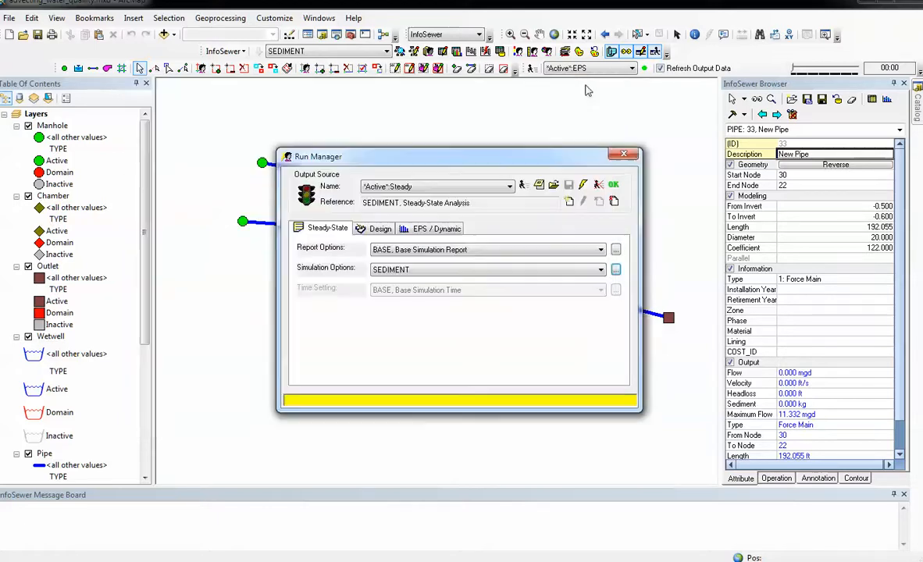
left_click(625, 156)
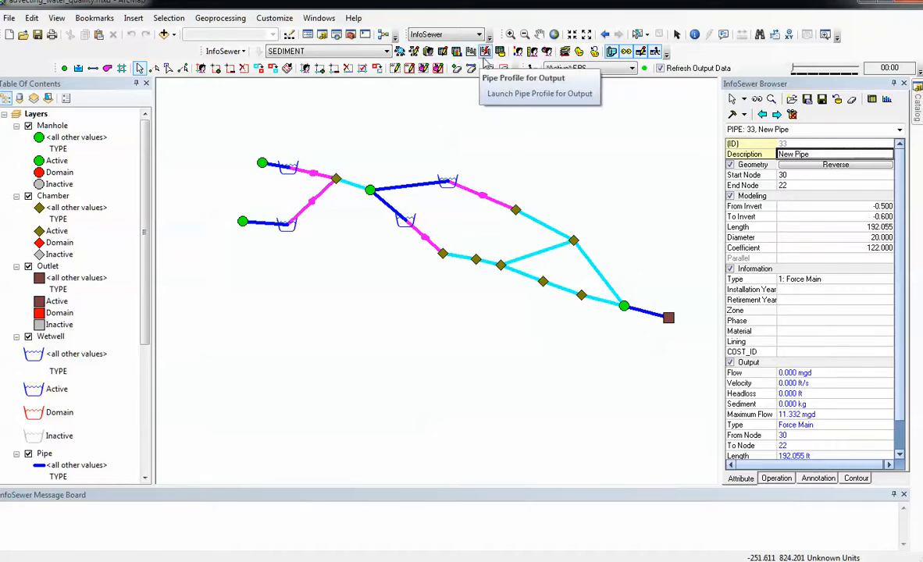
- Deactivate the lower-left manhole branch, the upper wetwell branch and the force mains around the two upper-right chambers
left_click(334, 68)
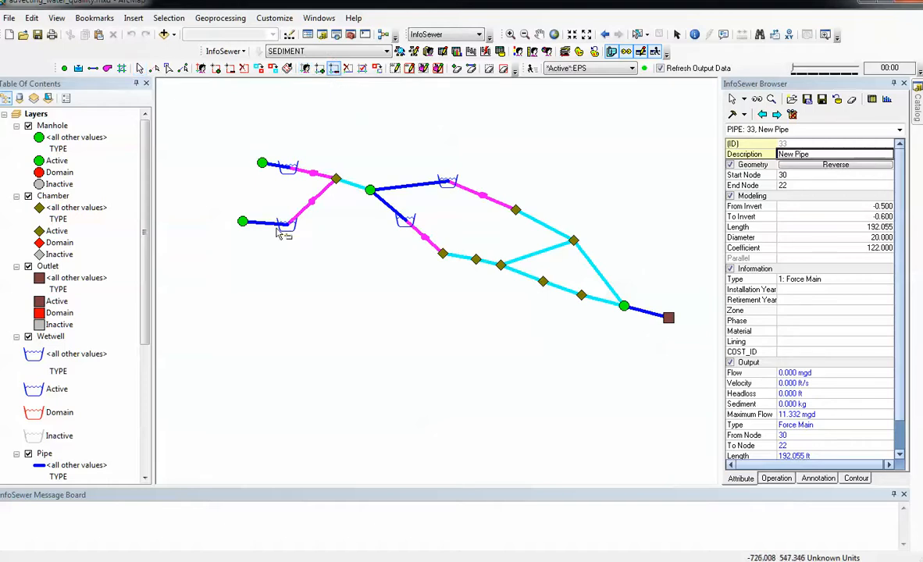
left_click_drag(227, 192, 346, 261)
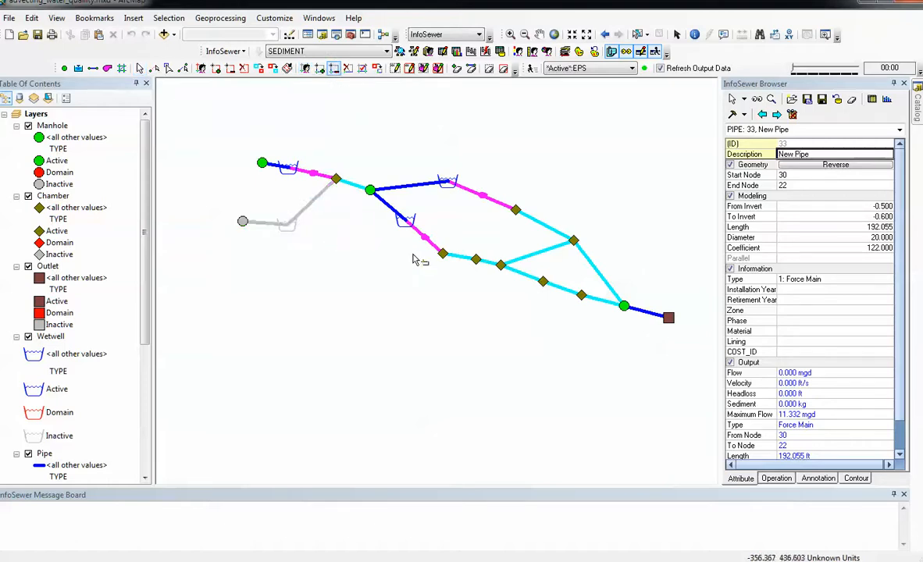
left_click_drag(370, 162, 452, 200)
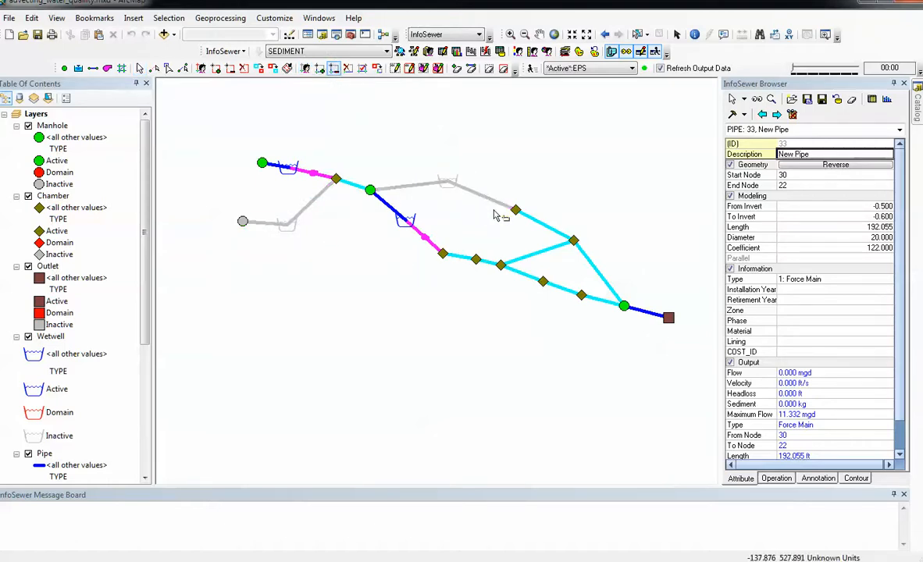
left_click_drag(509, 202, 589, 263)
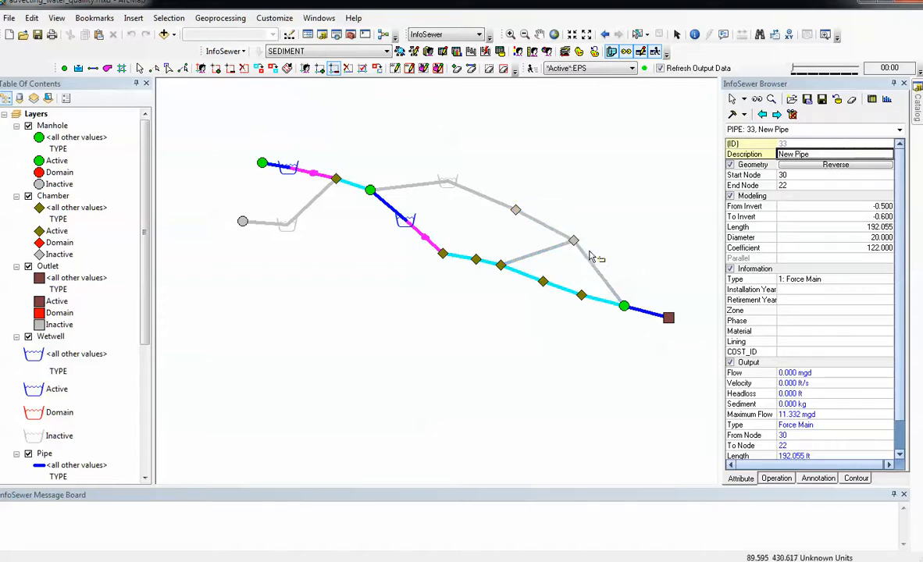
- Run the steady-state analysis on the remaining active network with the SEDIMENT simulation options and accept it as output source
left_click(532, 68)
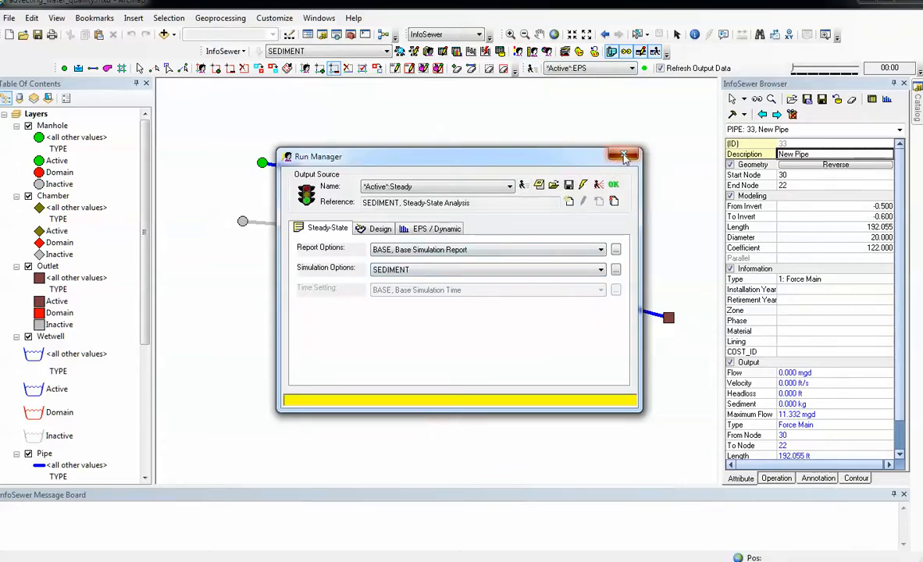
left_click(614, 185)
- Generate a static gravity main report for the pipe leading into the outlet, and close the Report Manager
left_click(732, 100)
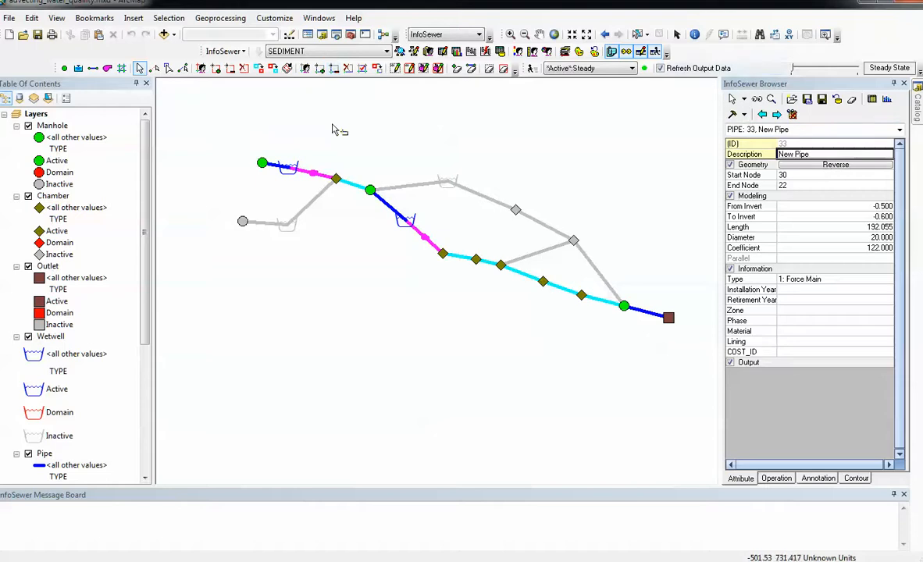
left_click(651, 314)
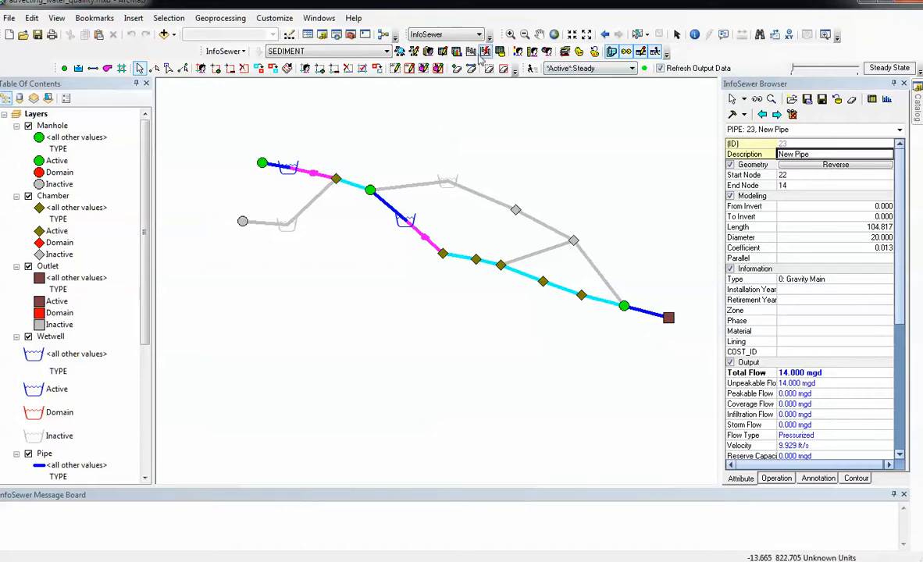
left_click(455, 52)
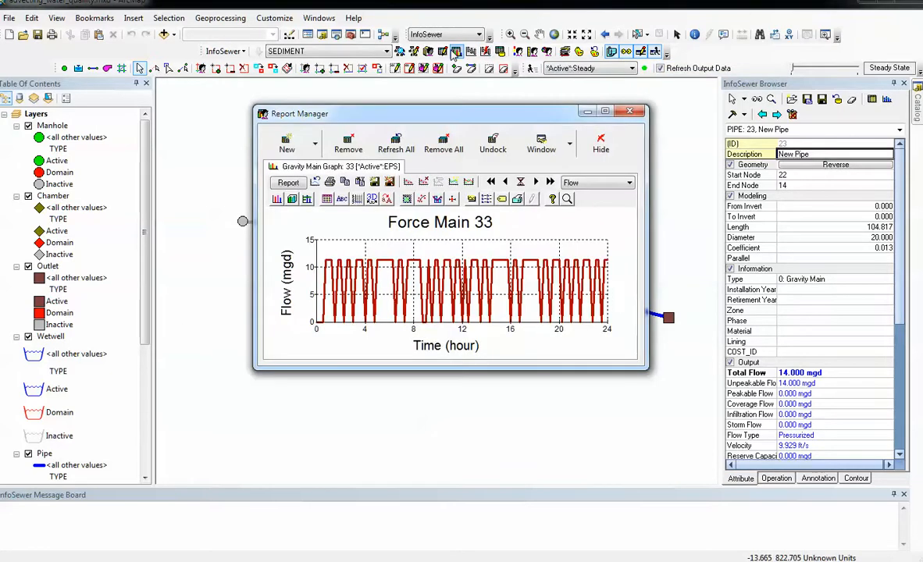
left_click(872, 100)
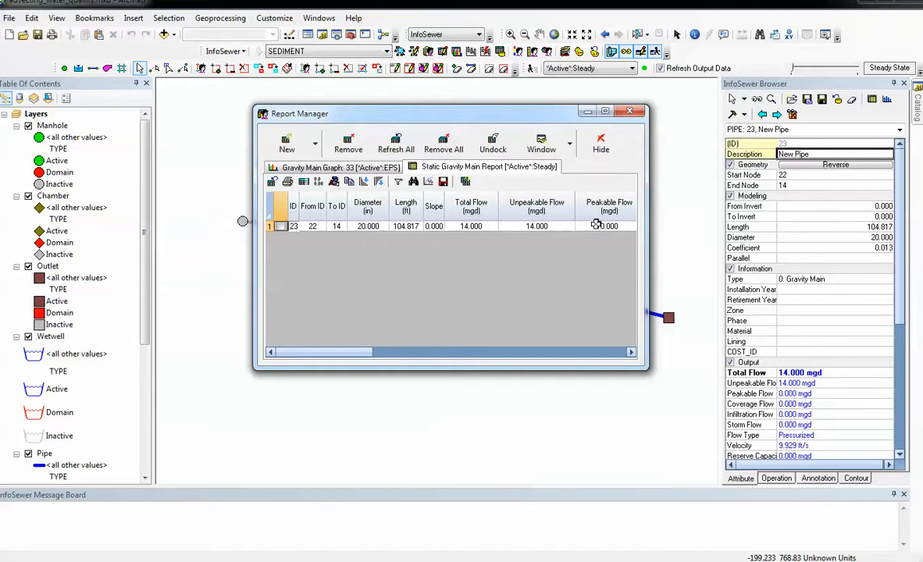
left_click(429, 559)
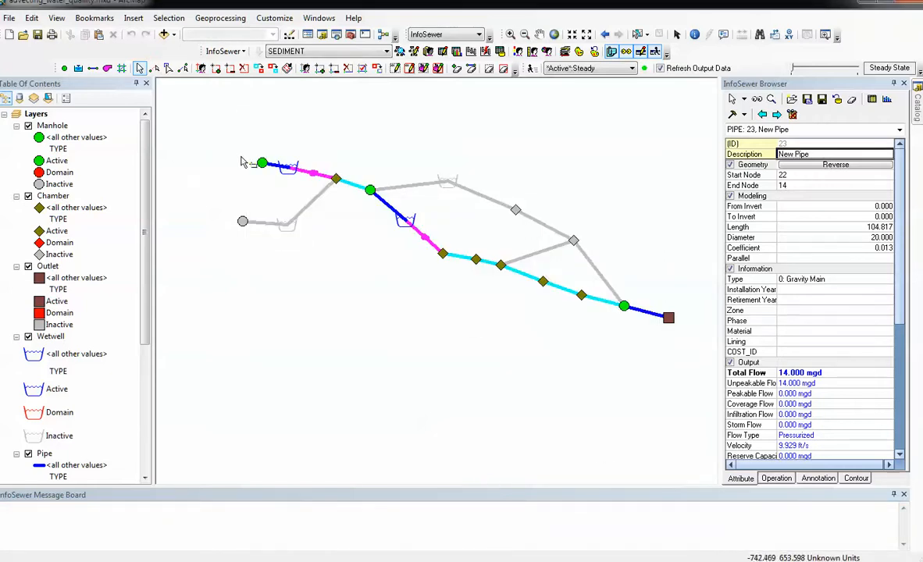
- Inspect the available Load1 types of the upper-left manhole, keeping Unpeakable Flow
left_click_drag(255, 148, 273, 173)
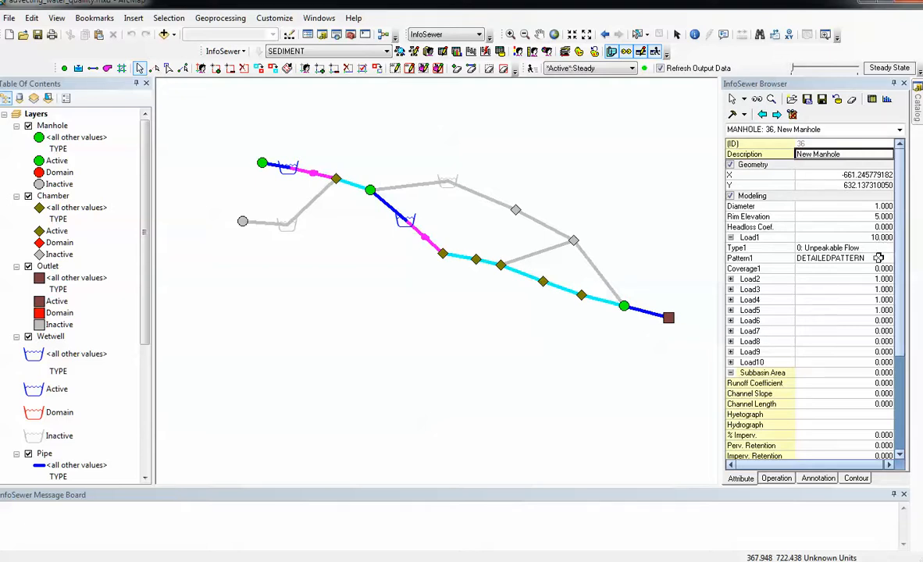
left_click(888, 249)
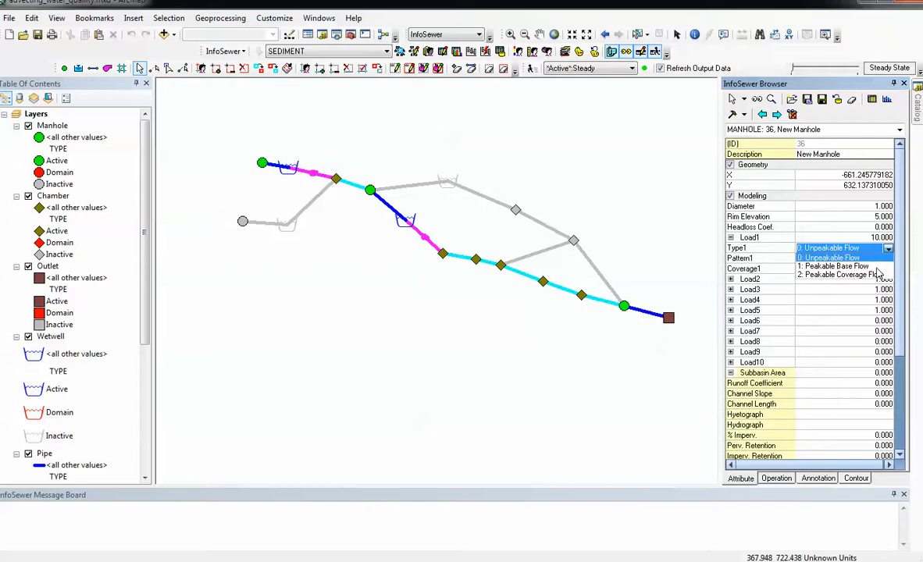
left_click(835, 257)
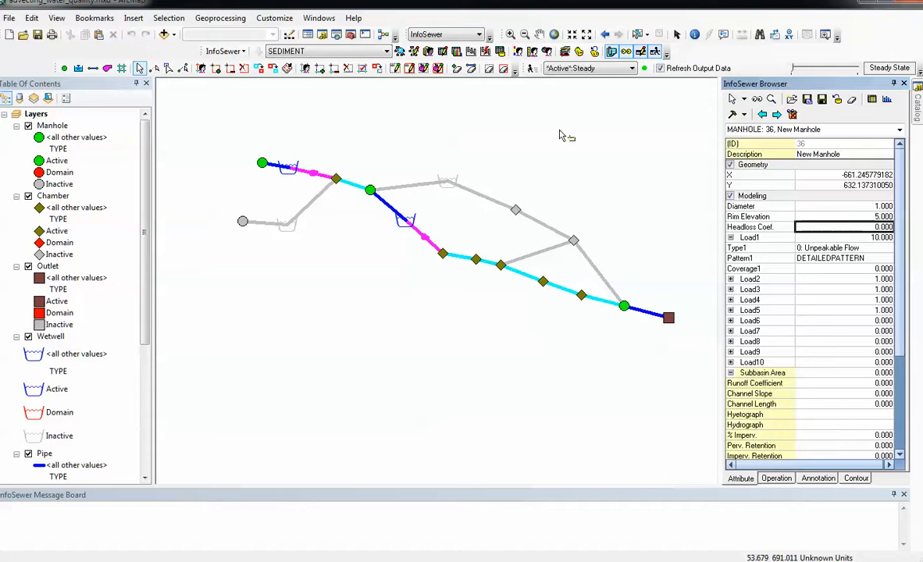
- Assign _SLOPE_CURVE as the alternative peaking curve for the peakable point load in the SEDIMENT simulation options
left_click(532, 69)
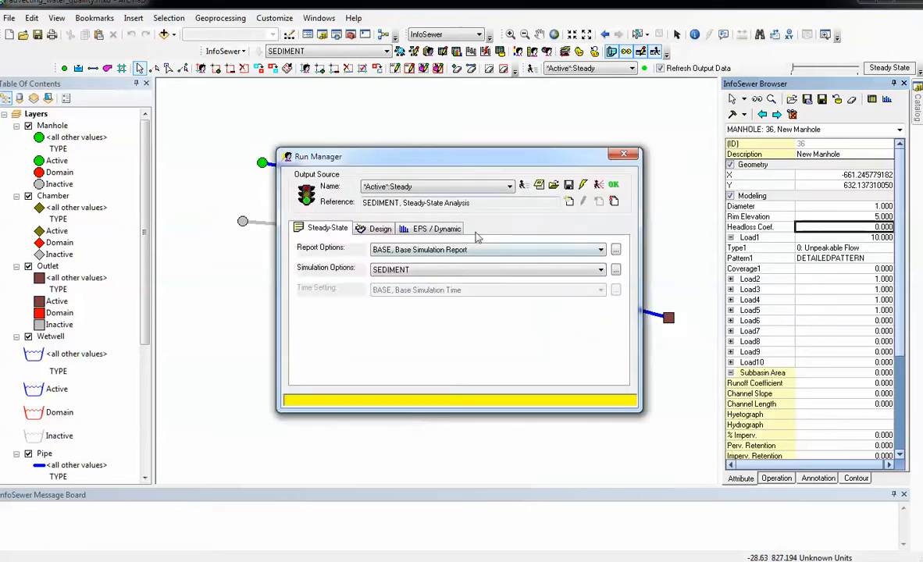
left_click(616, 270)
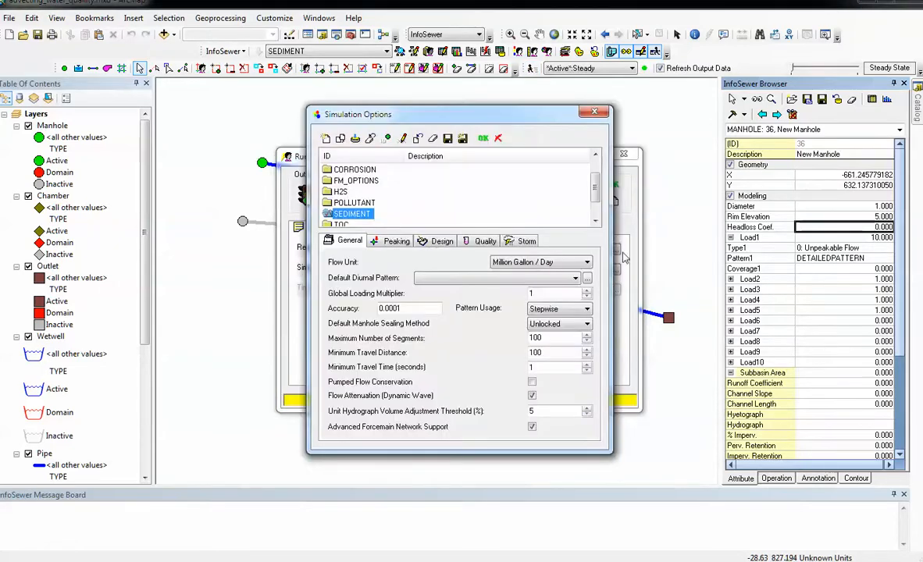
left_click(396, 242)
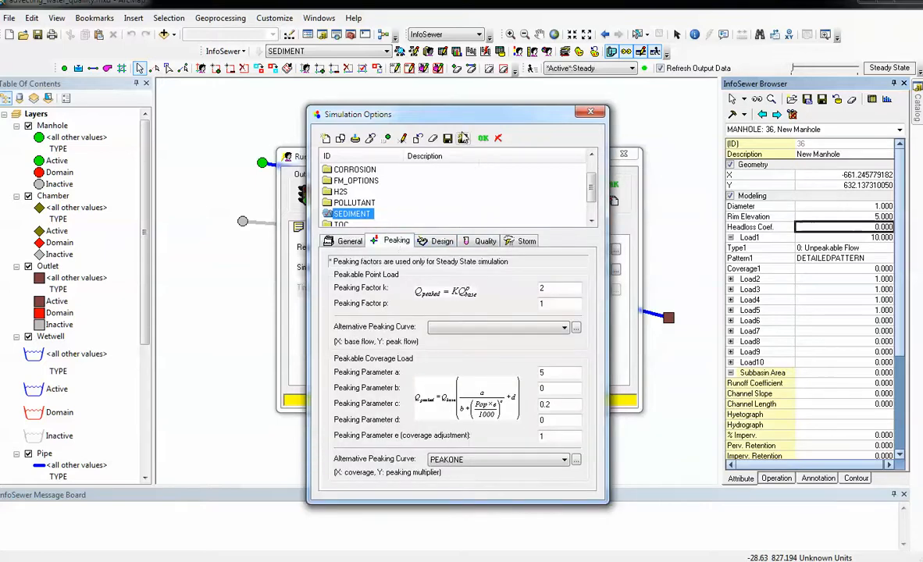
left_click_drag(444, 116, 485, 100)
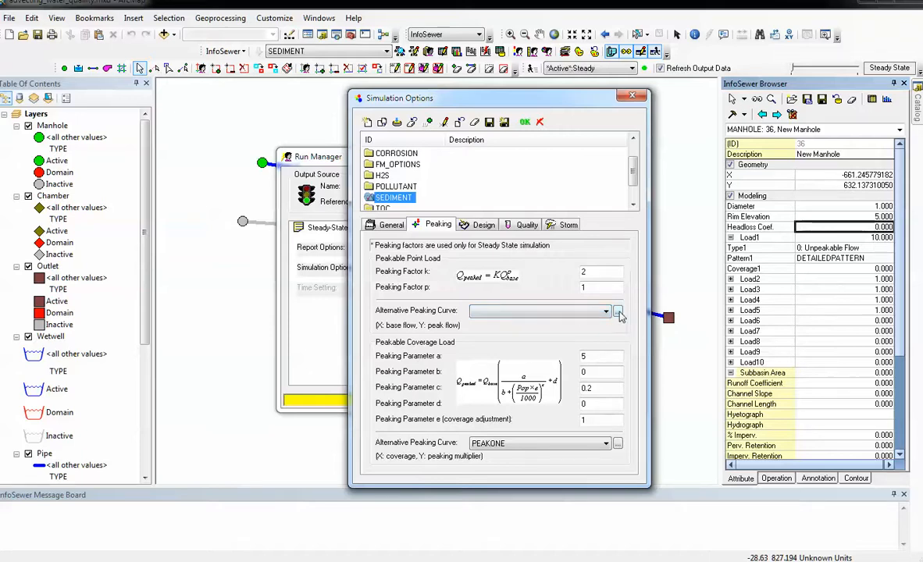
left_click(618, 312)
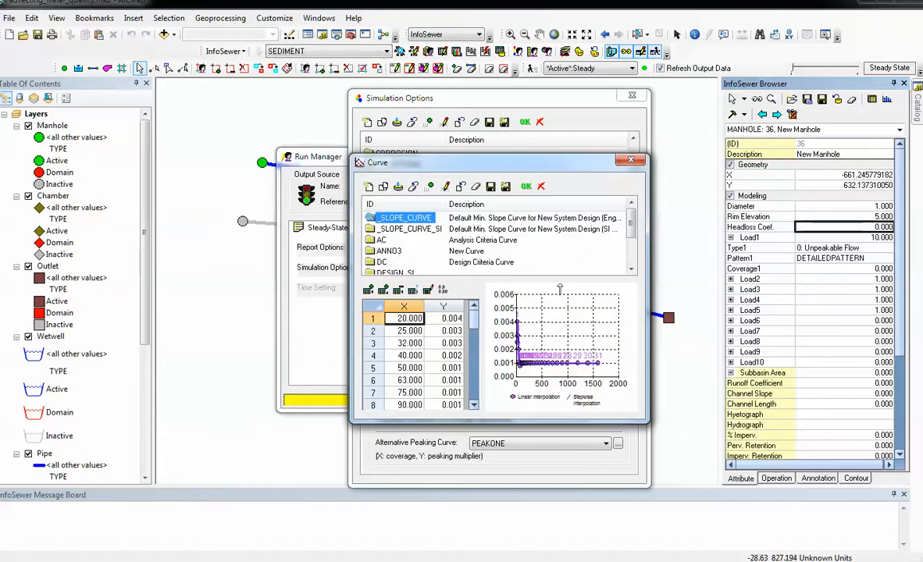
left_click(527, 187)
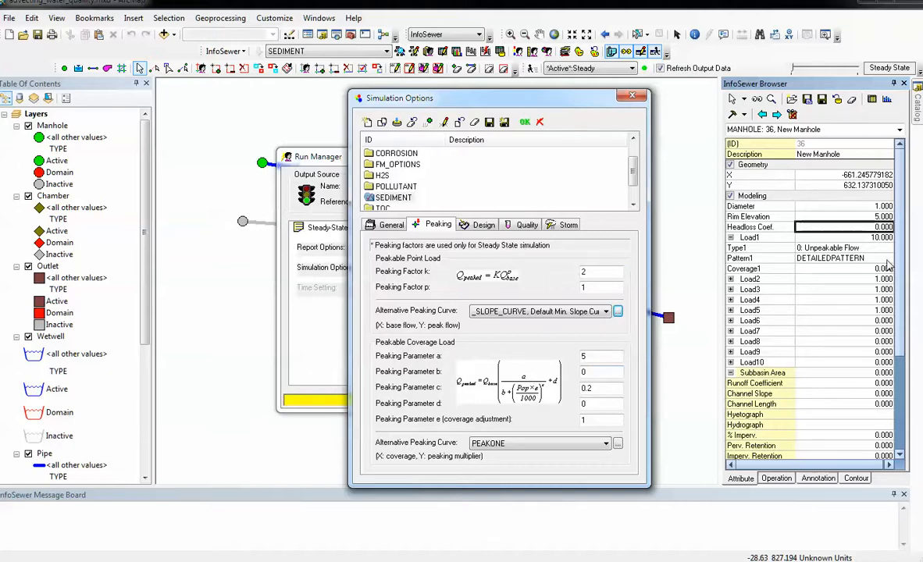
left_click(524, 122)
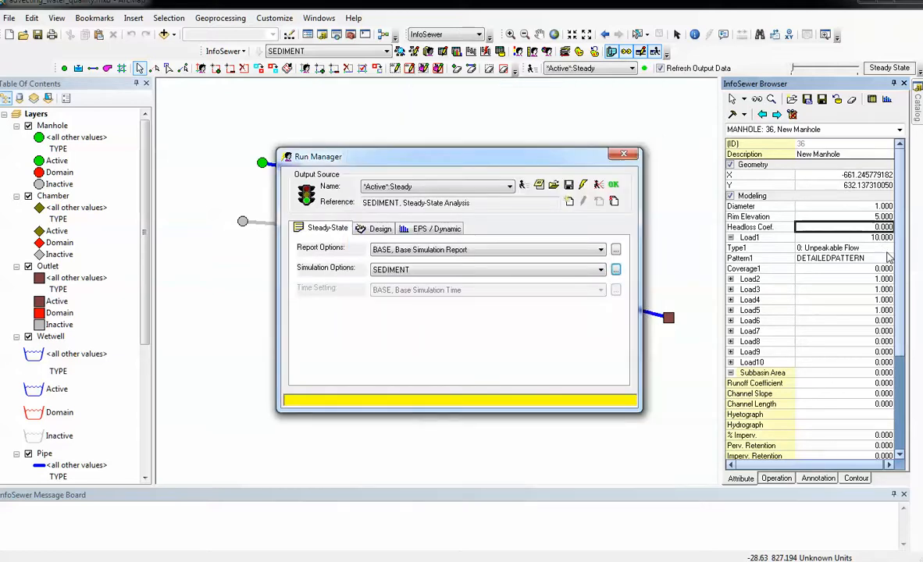
left_click(827, 232)
left_click(635, 154)
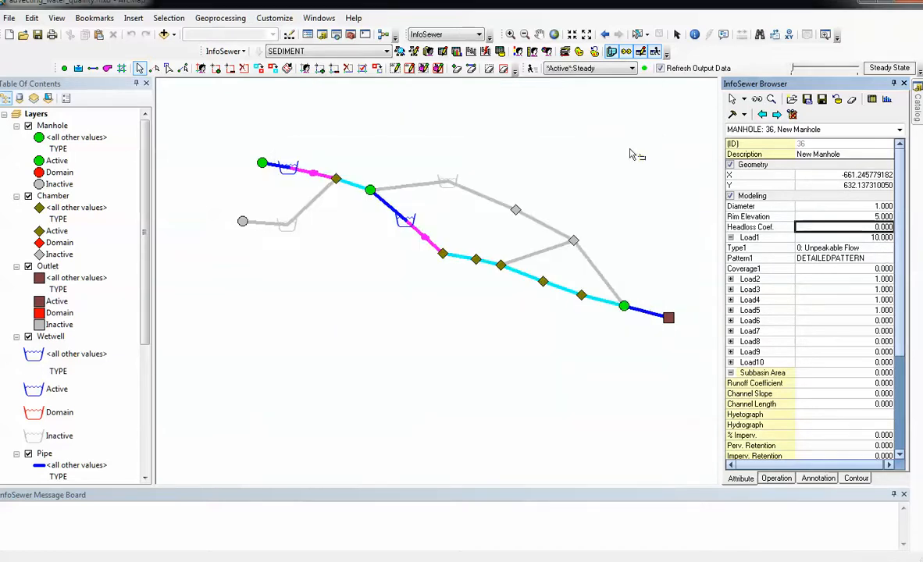
- Set the Load1 type of the upper-left manhole to Peakable Base Flow
left_click(820, 248)
left_click(887, 249)
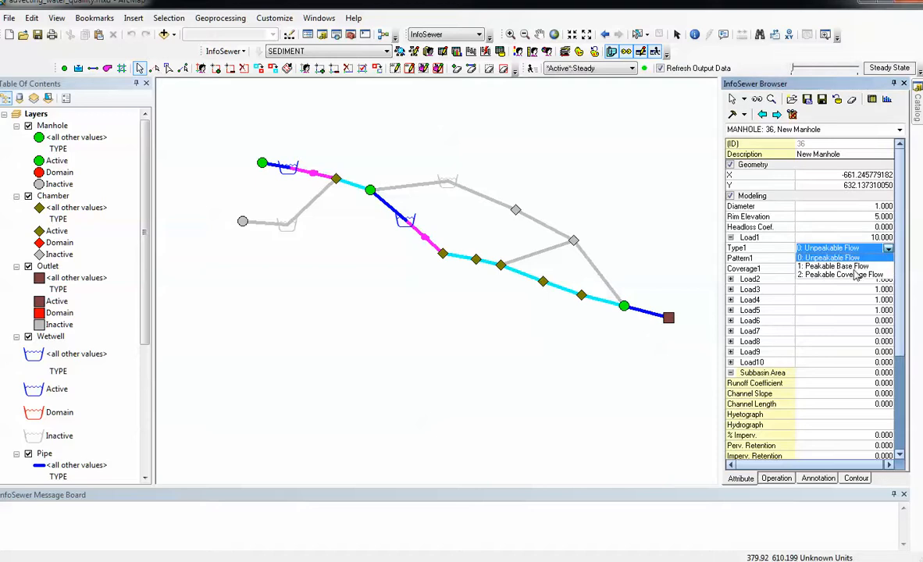
left_click(804, 266)
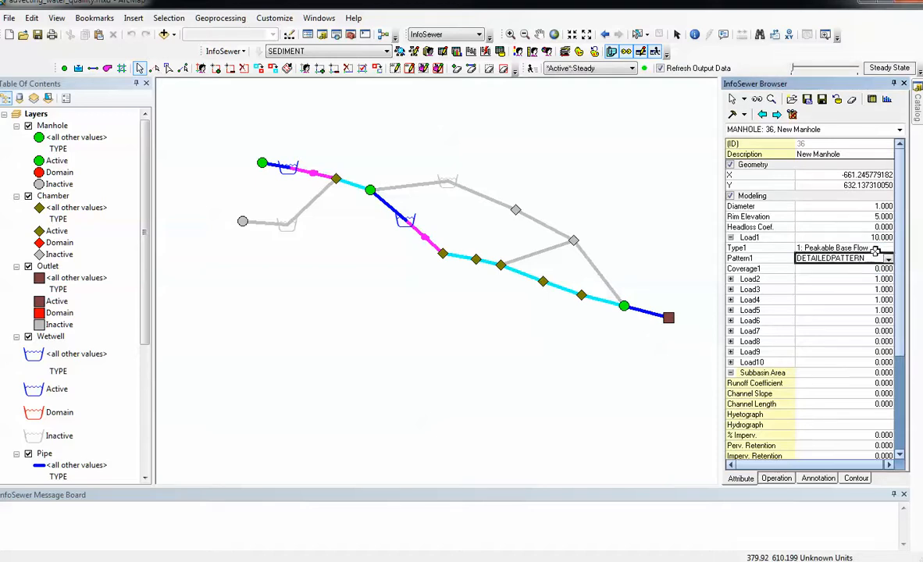
- Change the upper-left manhole's Load1 type to Peakable Coverage Flow
left_click(876, 248)
left_click(887, 248)
left_click(838, 271)
- Review the peakable point and coverage load parameters in the SEDIMENT simulation options
left_click(503, 69)
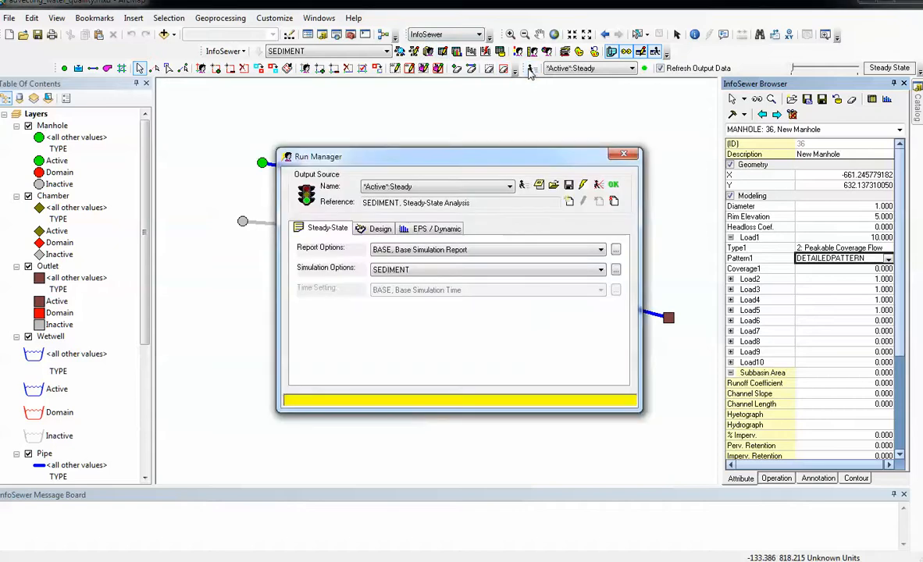
left_click(615, 270)
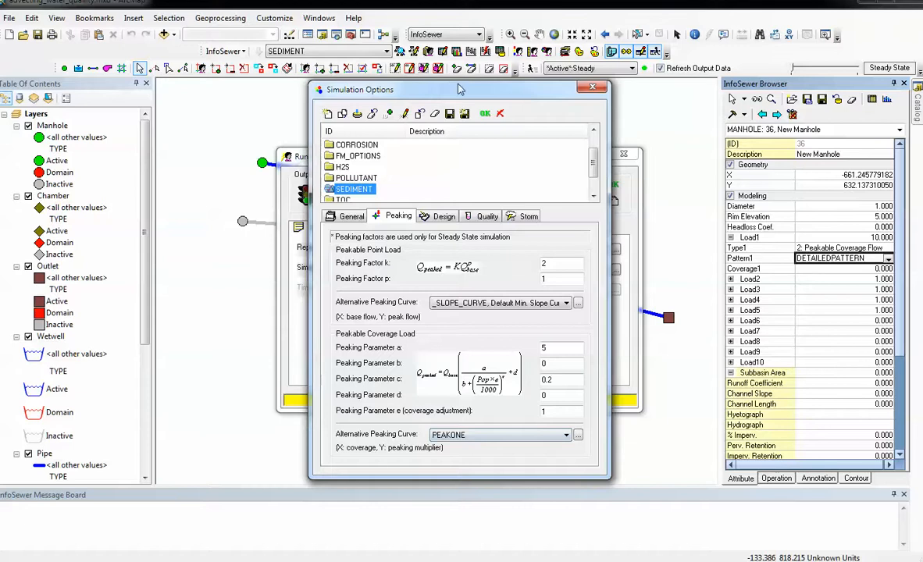
left_click(485, 114)
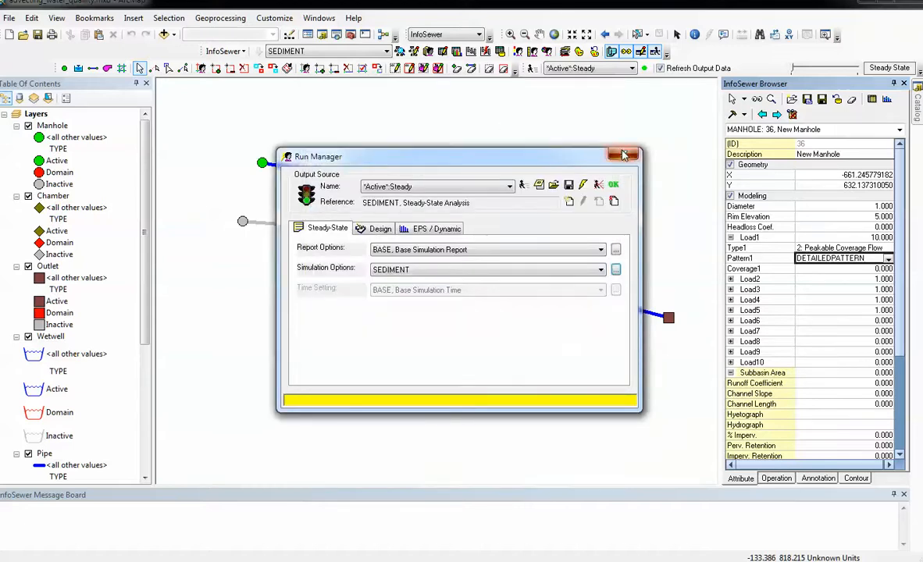
- Generate another static gravity main report for the pipe leading into the outlet
left_click(647, 310)
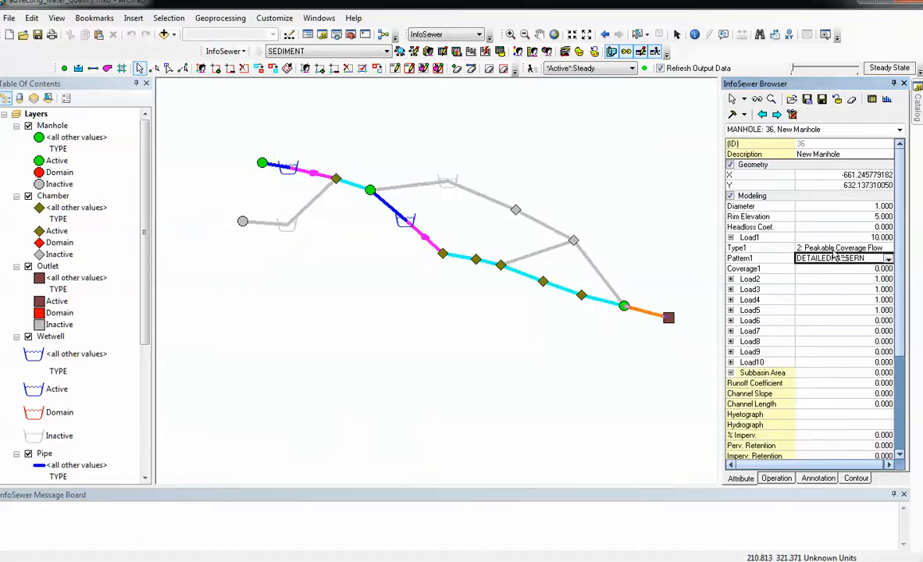
left_click(872, 101)
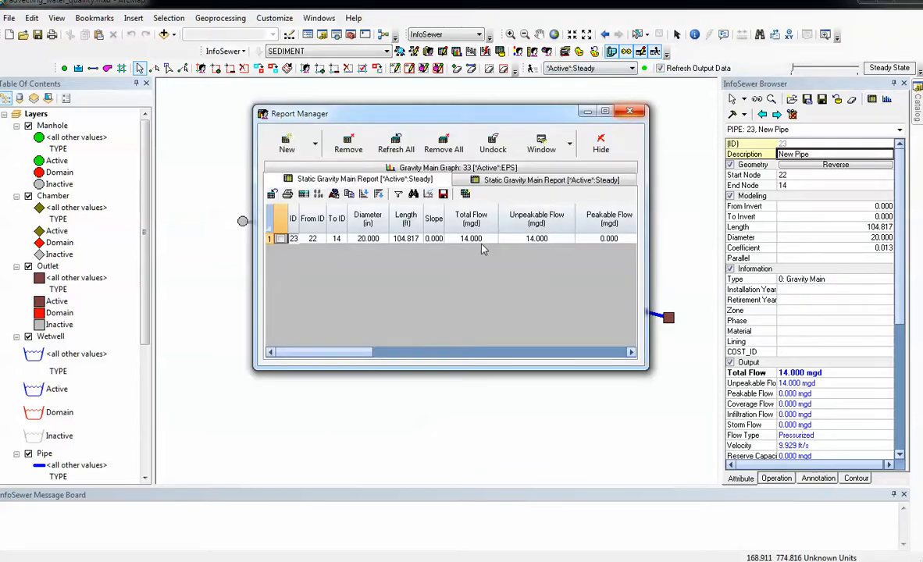
- Review the total, unpeakable, peakable, coverage, infiltration and storm flow columns in the outlet pipe's static gravity main report
left_click(632, 353)
left_click(632, 354)
left_click(632, 354)
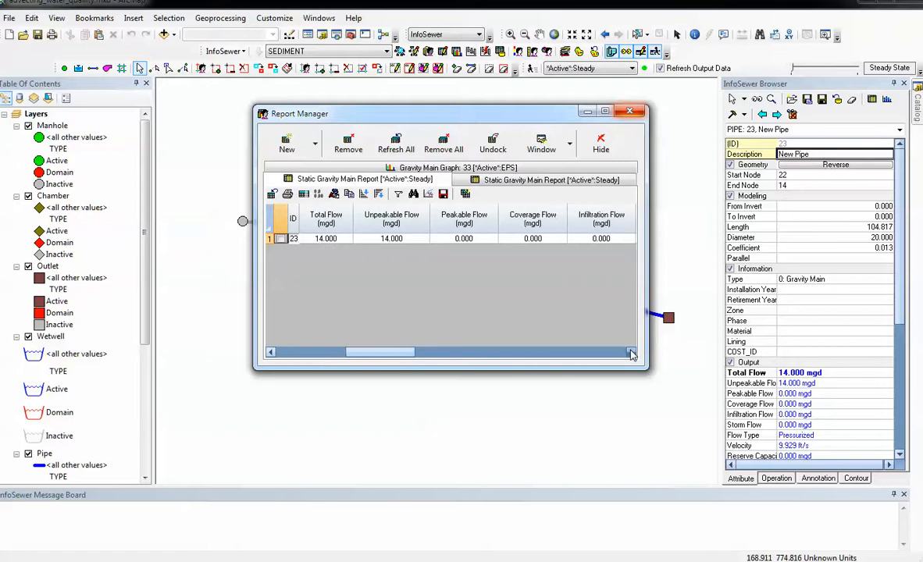
left_click(631, 354)
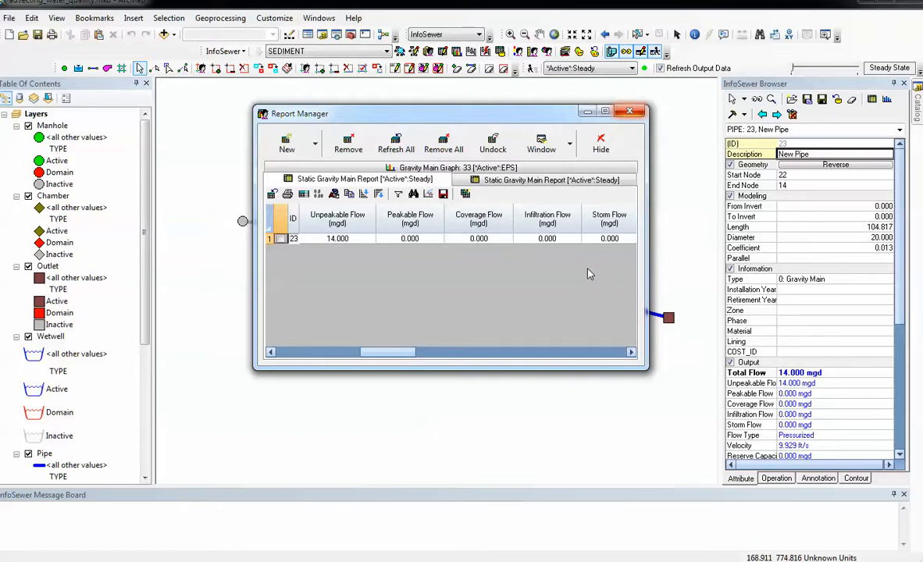
left_click(632, 354)
left_click(631, 354)
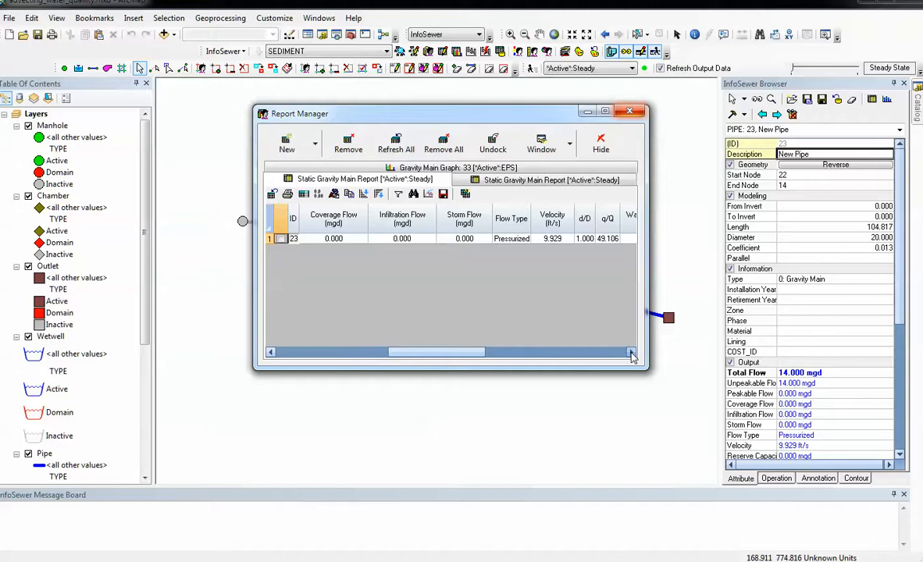
- Examine the outlet pipe's velocity, d/D, q/Q, depth, full flow, coverage count, backwater adjustment and adjusted results, and close the report manager
left_click(631, 353)
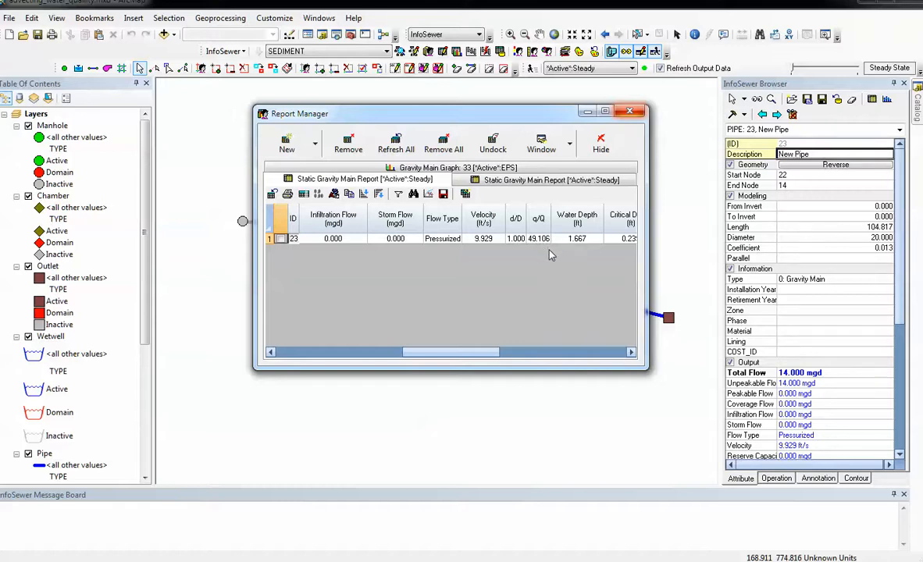
left_click(633, 353)
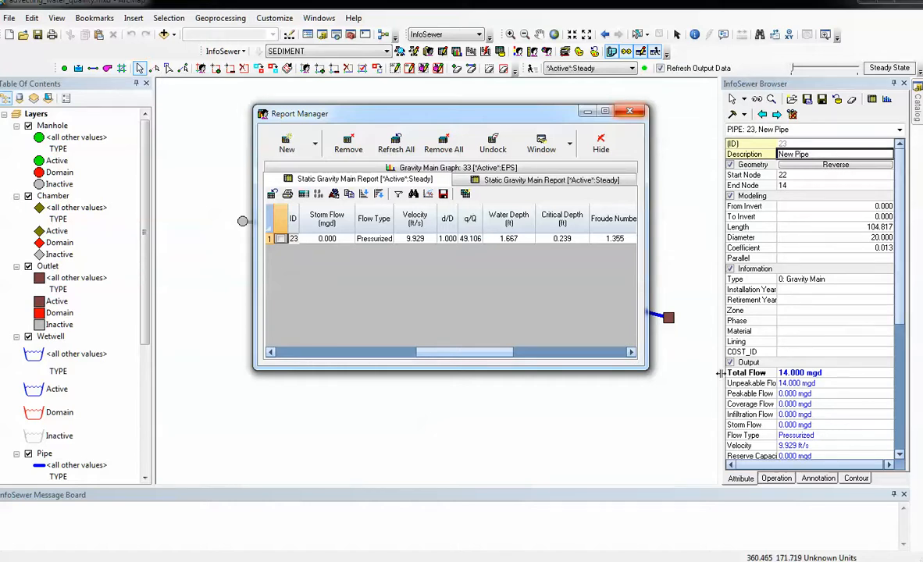
left_click(633, 353)
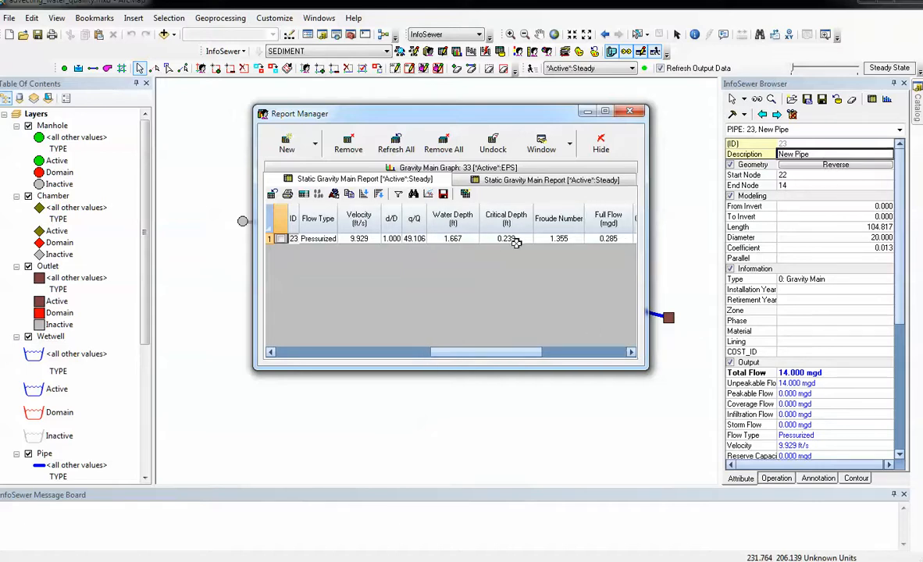
left_click(632, 353)
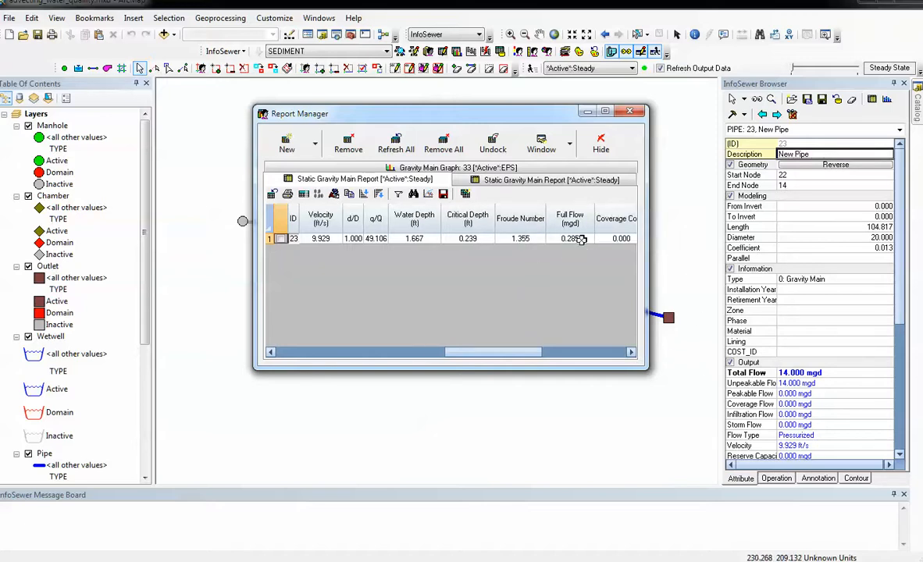
left_click(633, 353)
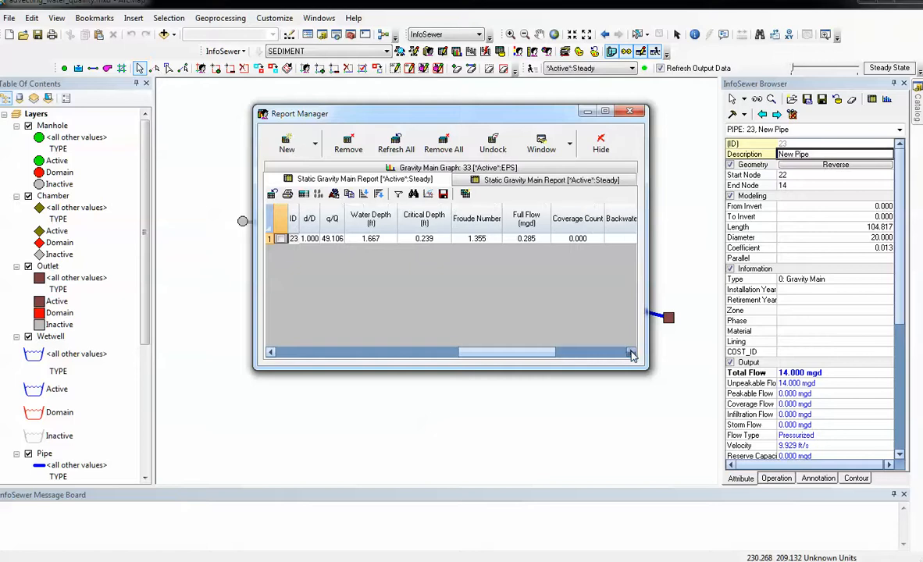
left_click(633, 353)
left_click(632, 353)
left_click(633, 353)
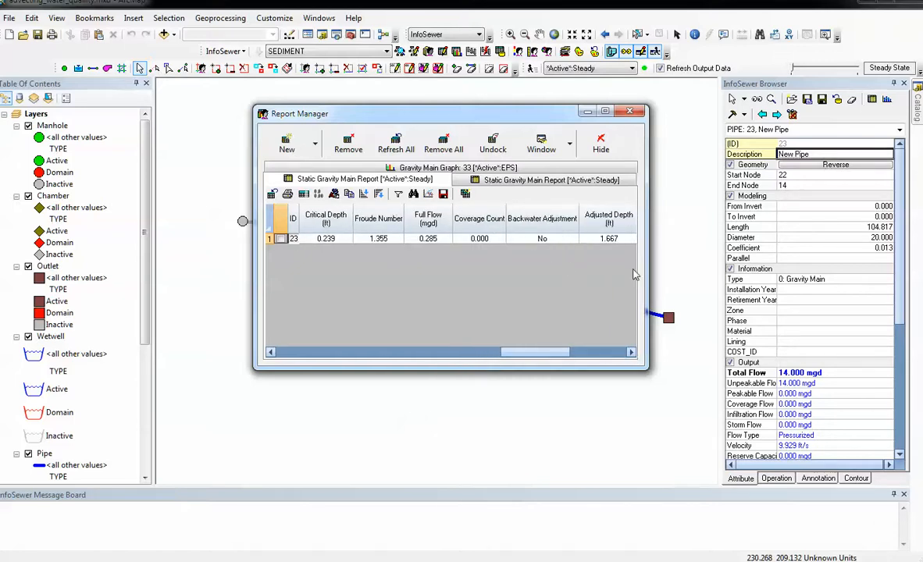
left_click(633, 352)
left_click(633, 353)
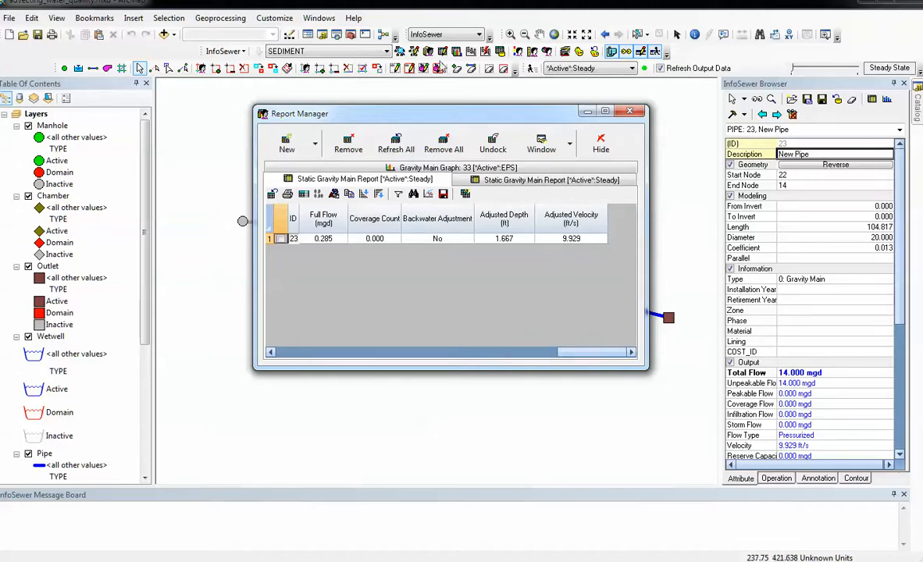
left_click_drag(468, 122, 472, 266)
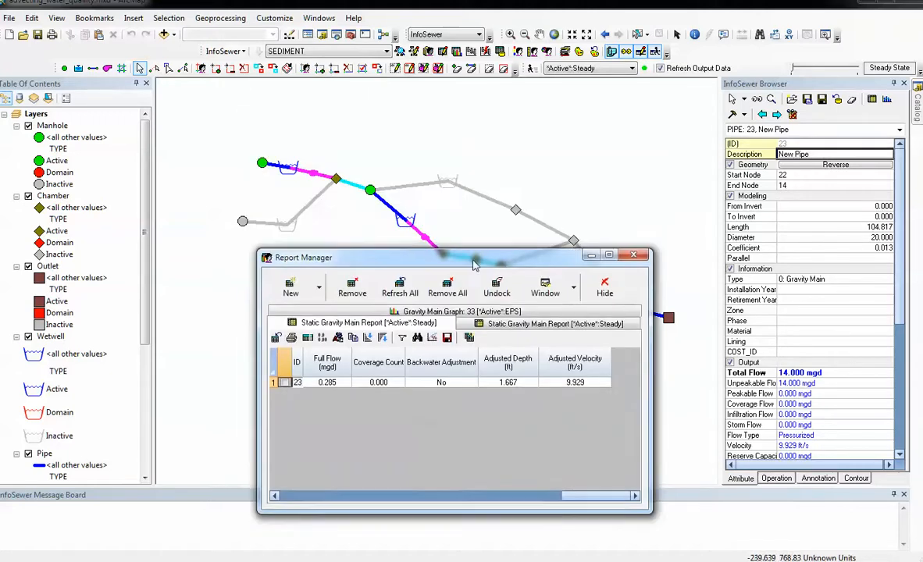
left_click(633, 256)
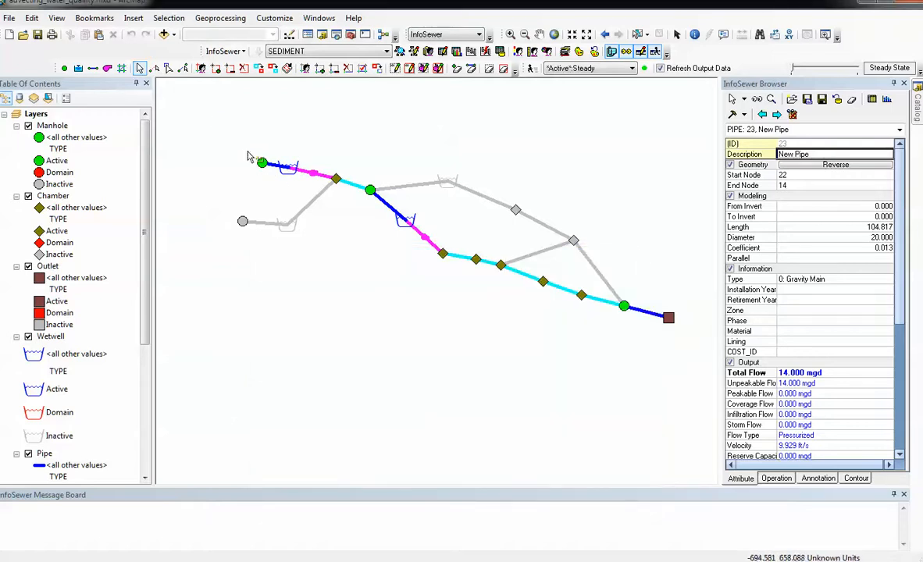